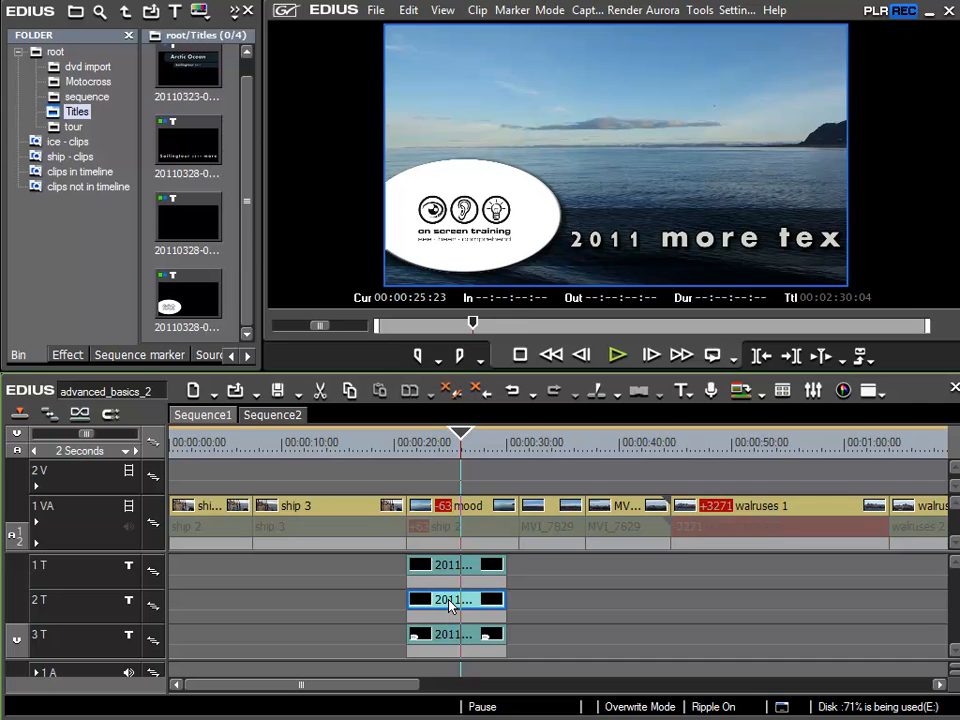
# Step: Open the text title on track 2T and set the kerning of its Arctic Ocean text line to 0
pyautogui.doubleClick(450, 604)
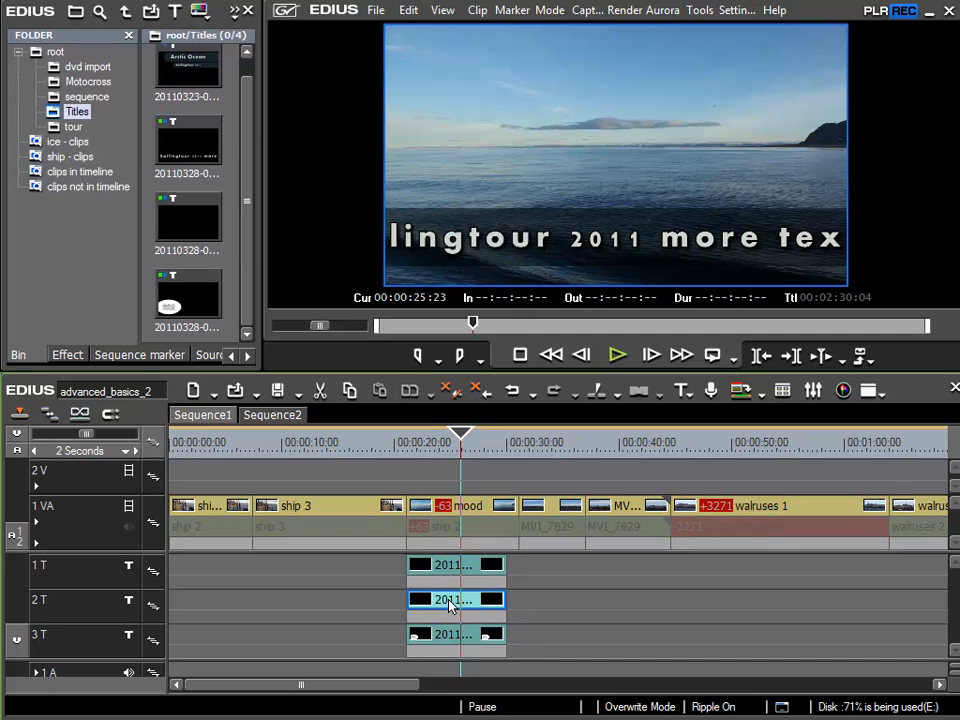
pyautogui.click(27, 105)
pyautogui.click(300, 462)
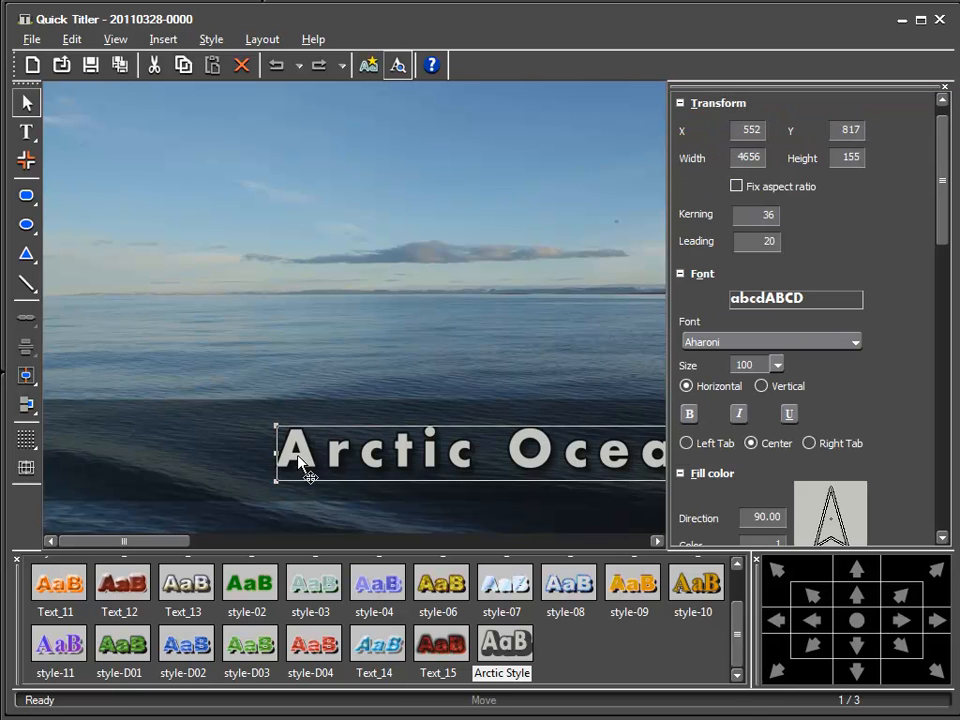
pyautogui.click(755, 220)
pyautogui.write('0')
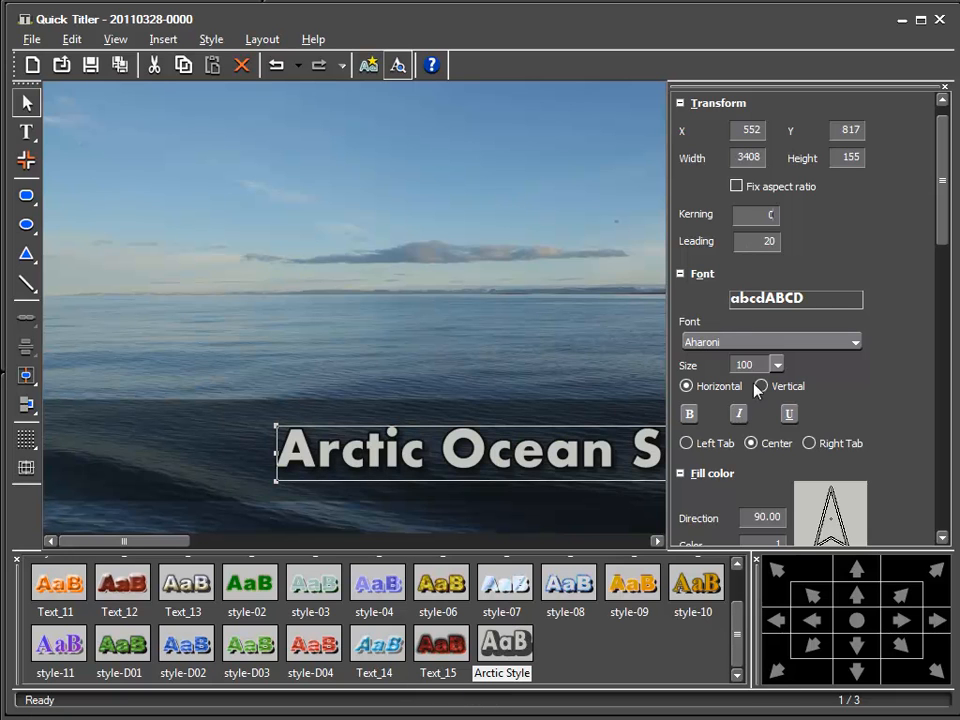
# Step: Set the text line's font size to 60 and save the title
pyautogui.scroll(-3, 944, 233)
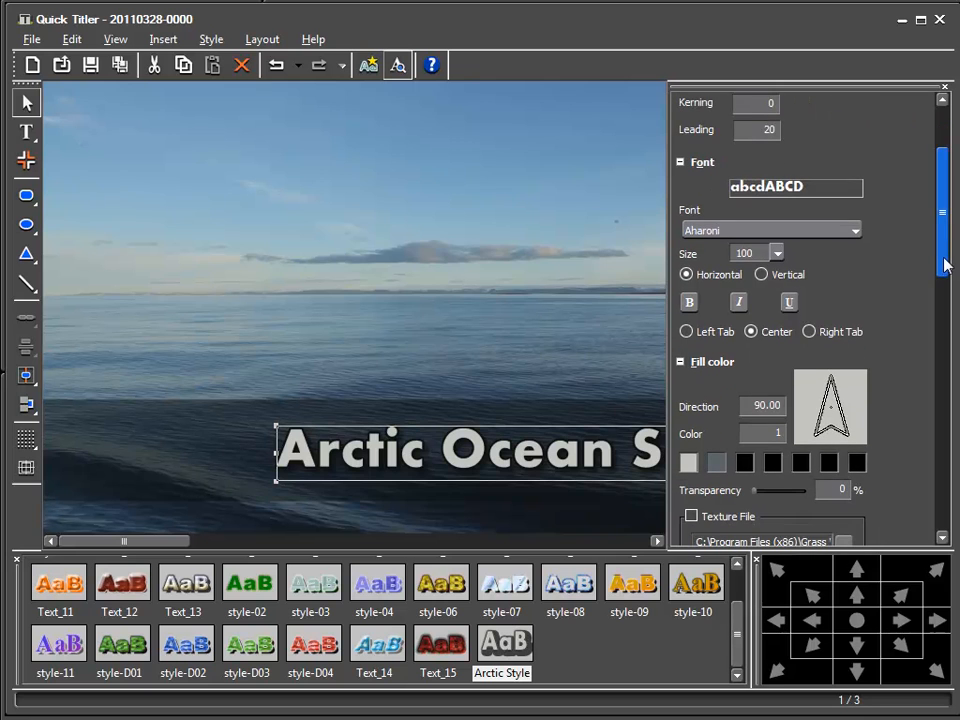
pyautogui.doubleClick(745, 253)
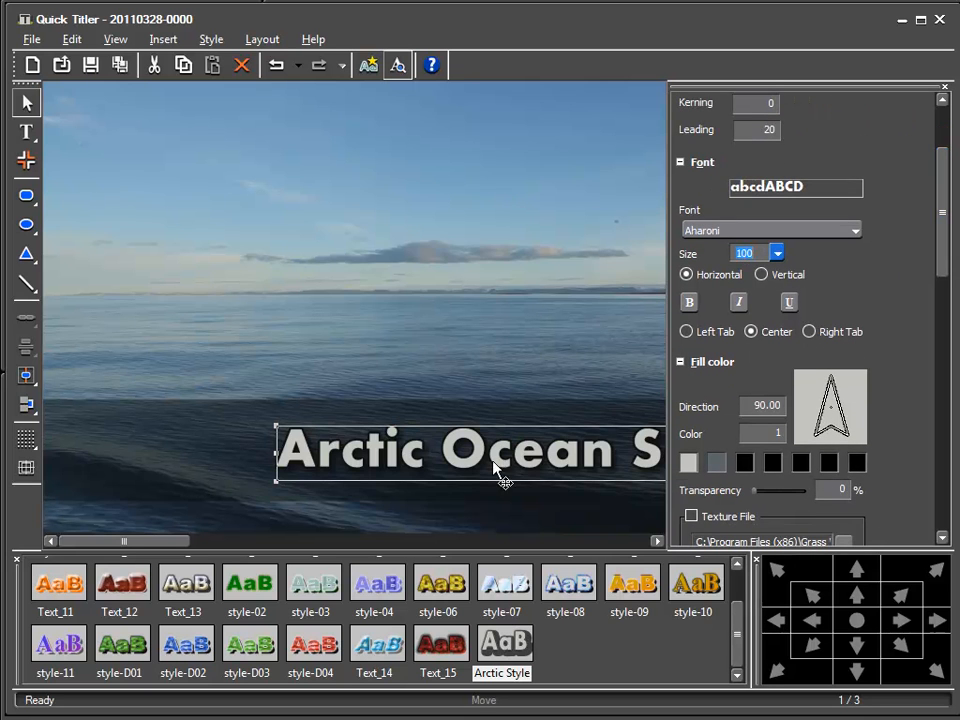
pyautogui.write('60')
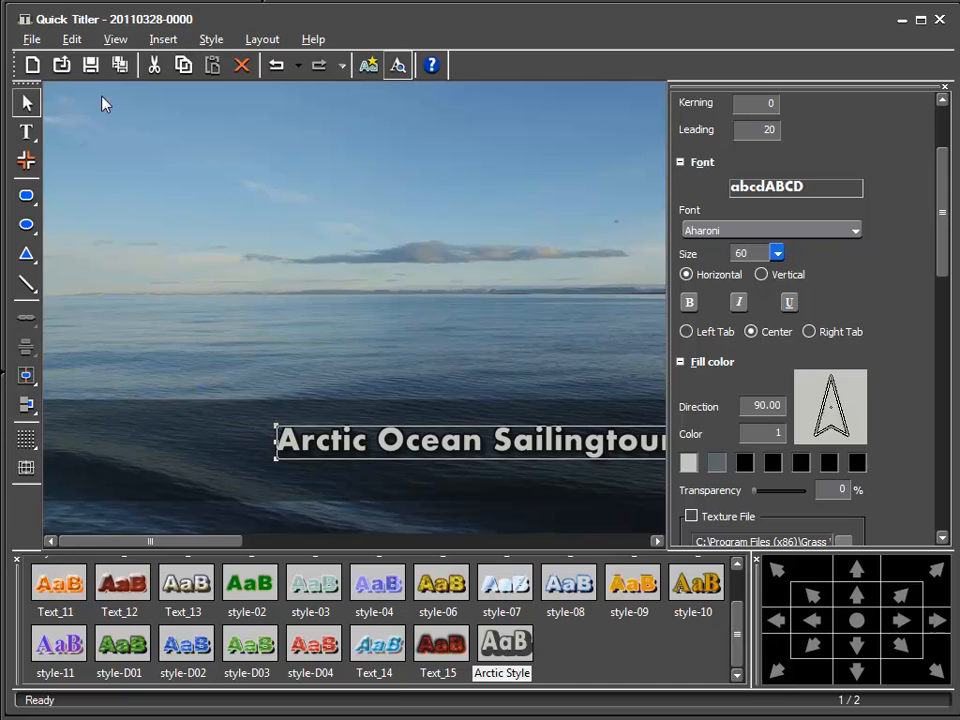
pyautogui.click(91, 67)
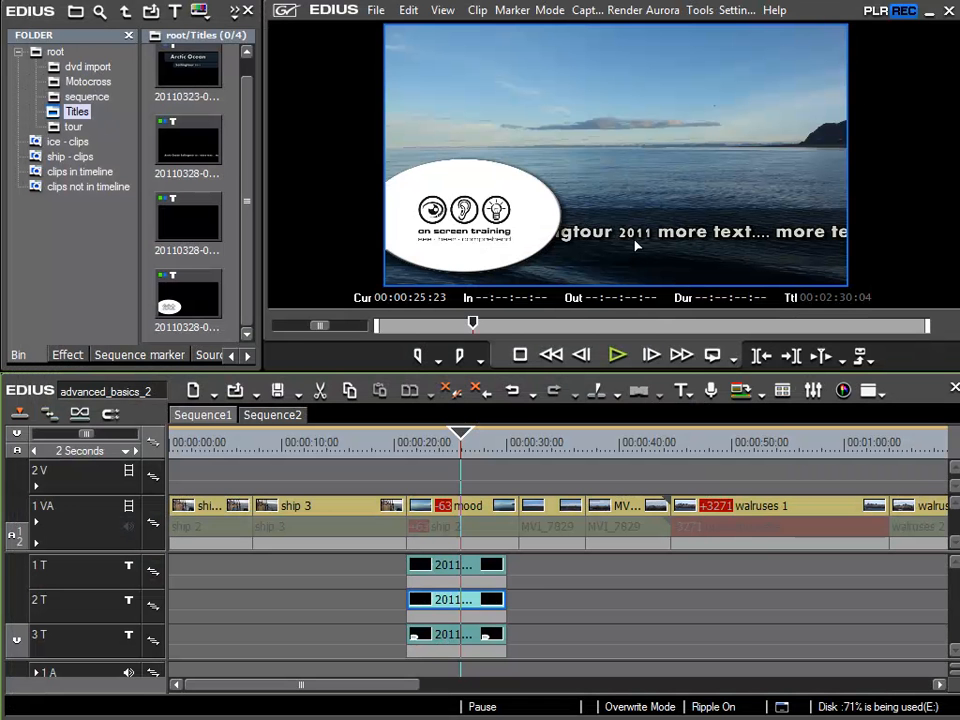
# Step: Move title track 1T below track 2T so the background band title lies above the text title
pyautogui.click(478, 580)
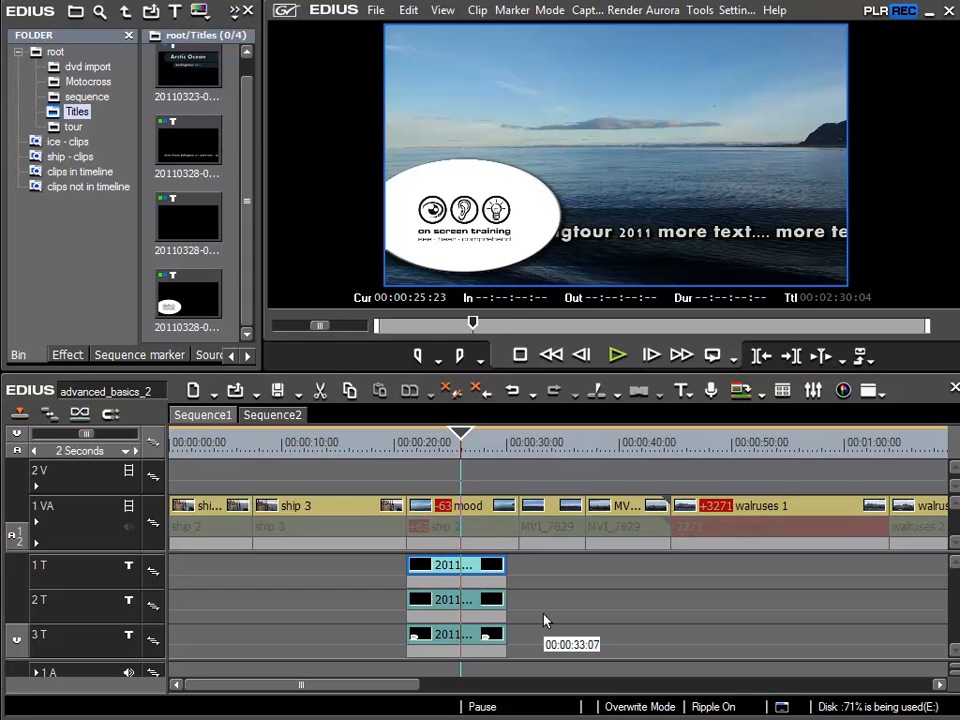
pyautogui.doubleClick(447, 566)
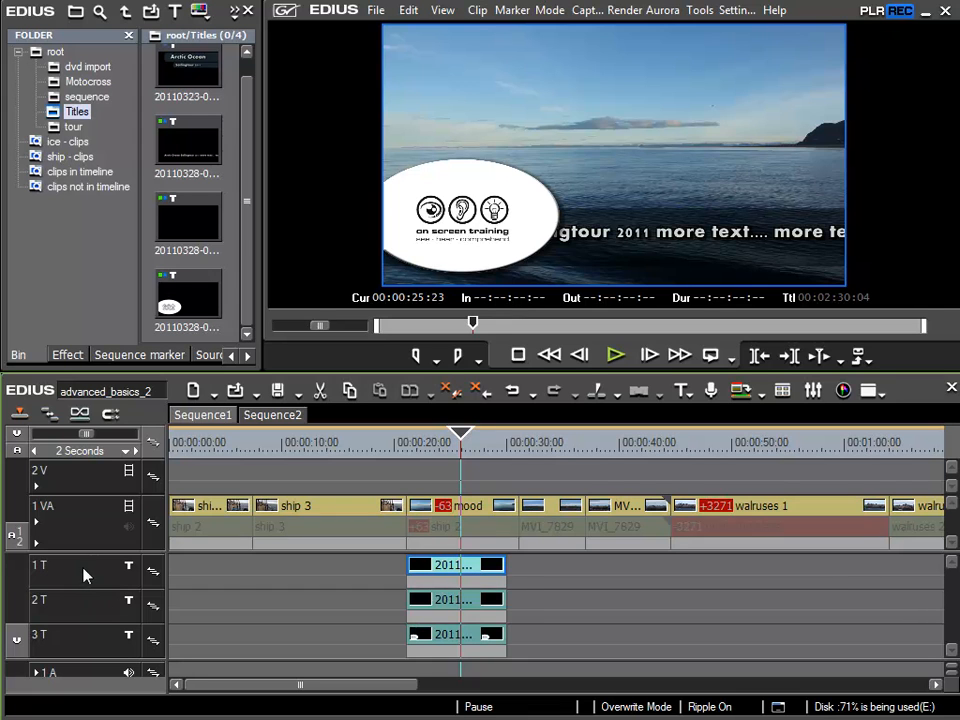
pyautogui.moveTo(84, 567); pyautogui.dragTo(86, 620)
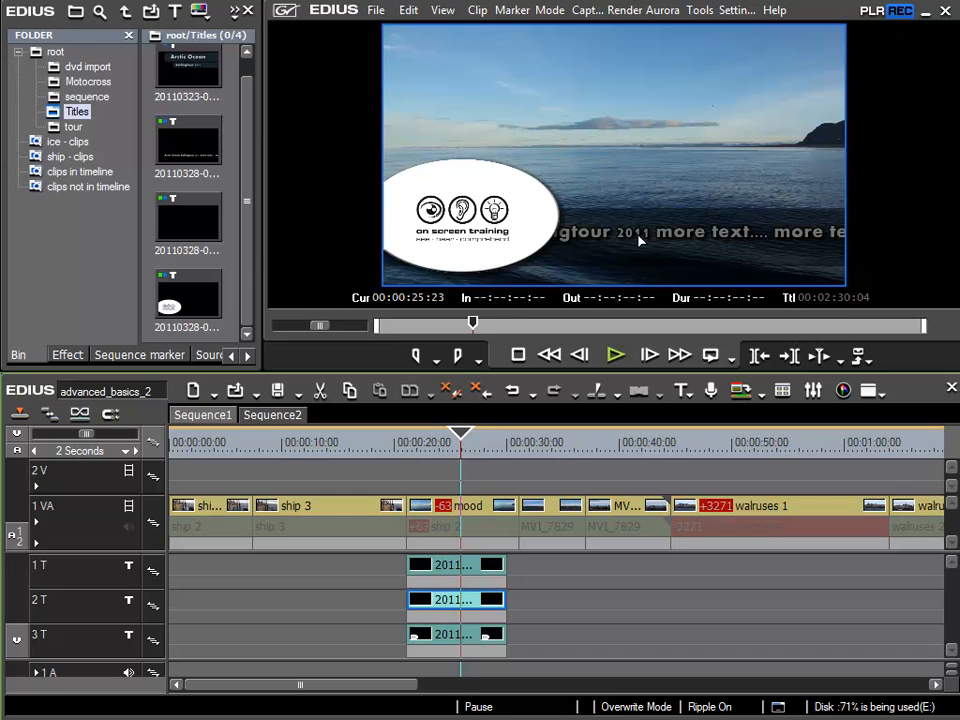
# Step: Open the band title now on track 2T, reduce its rectangle's height to about 172 and centre it vertically behind the text line
pyautogui.doubleClick(455, 601)
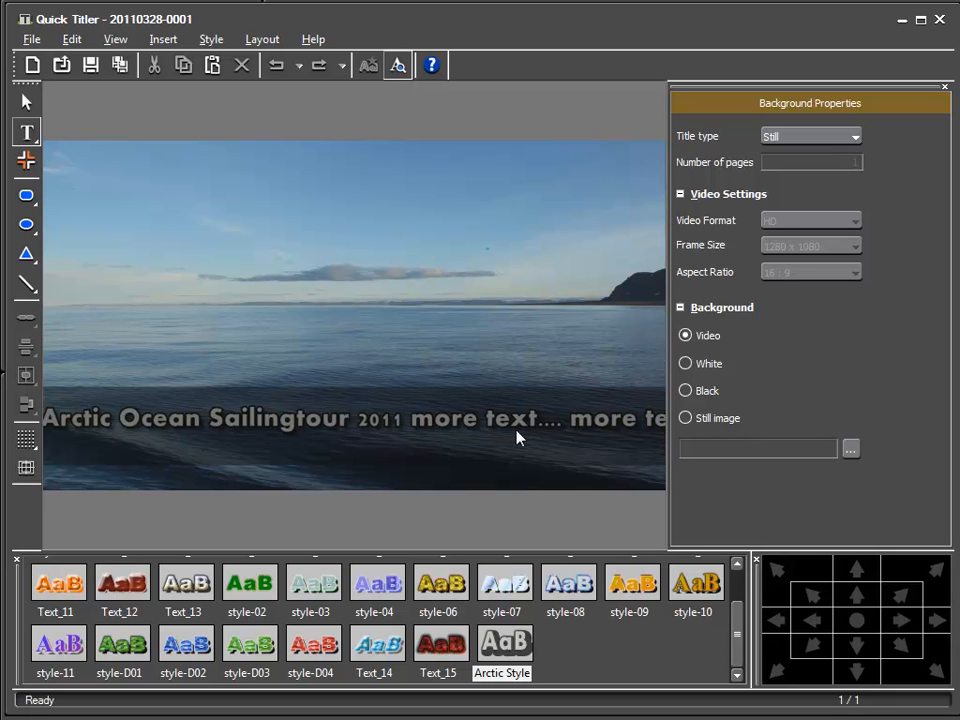
pyautogui.click(26, 104)
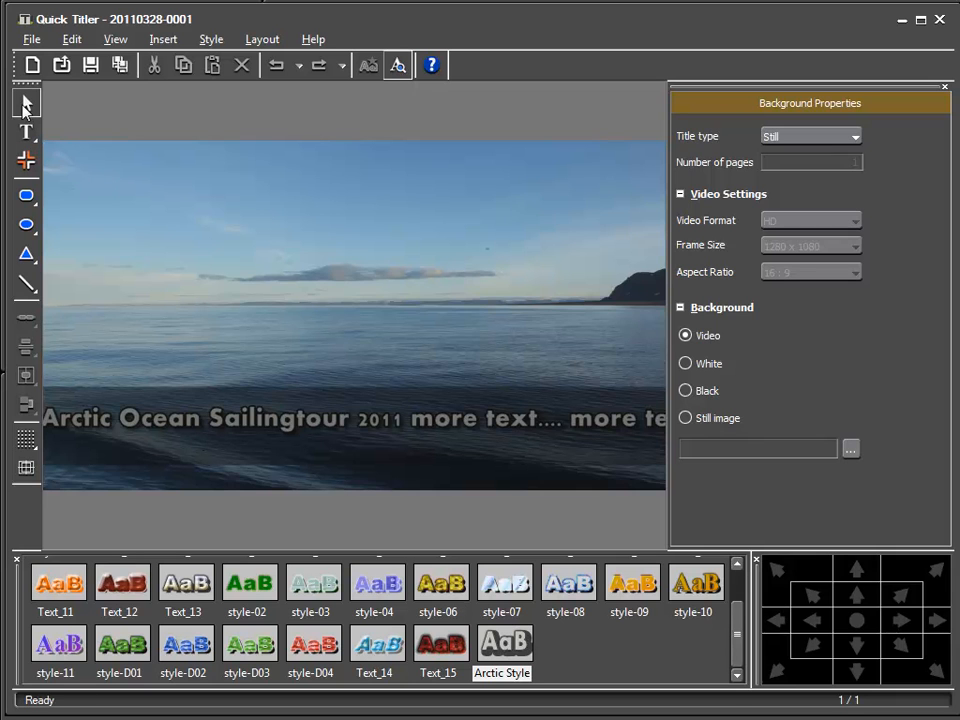
pyautogui.click(340, 450)
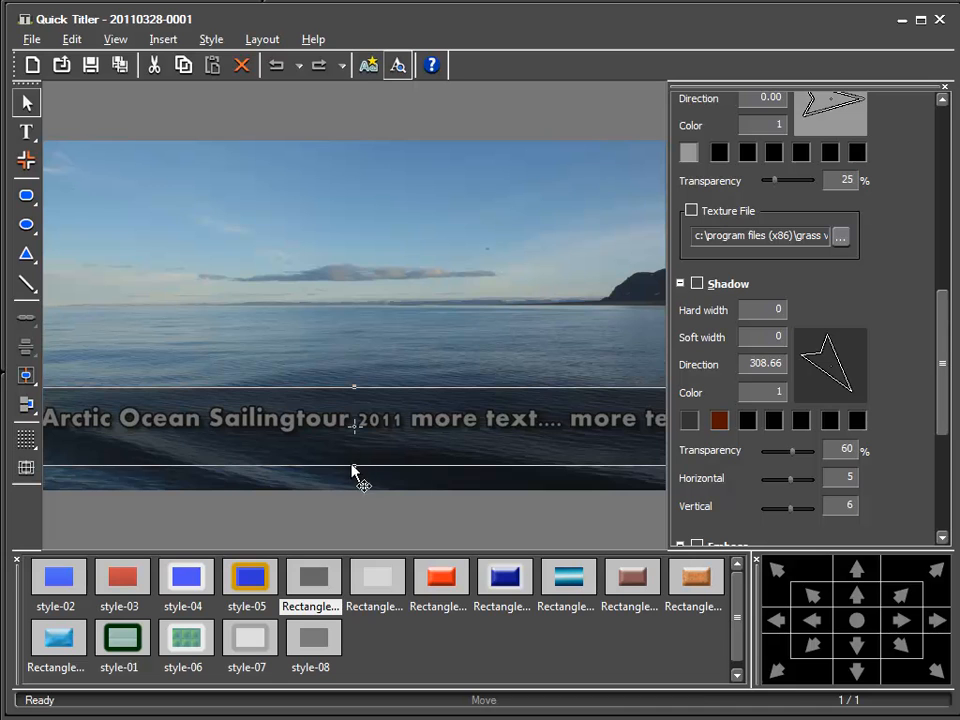
pyautogui.moveTo(355, 467); pyautogui.dragTo(355, 443)
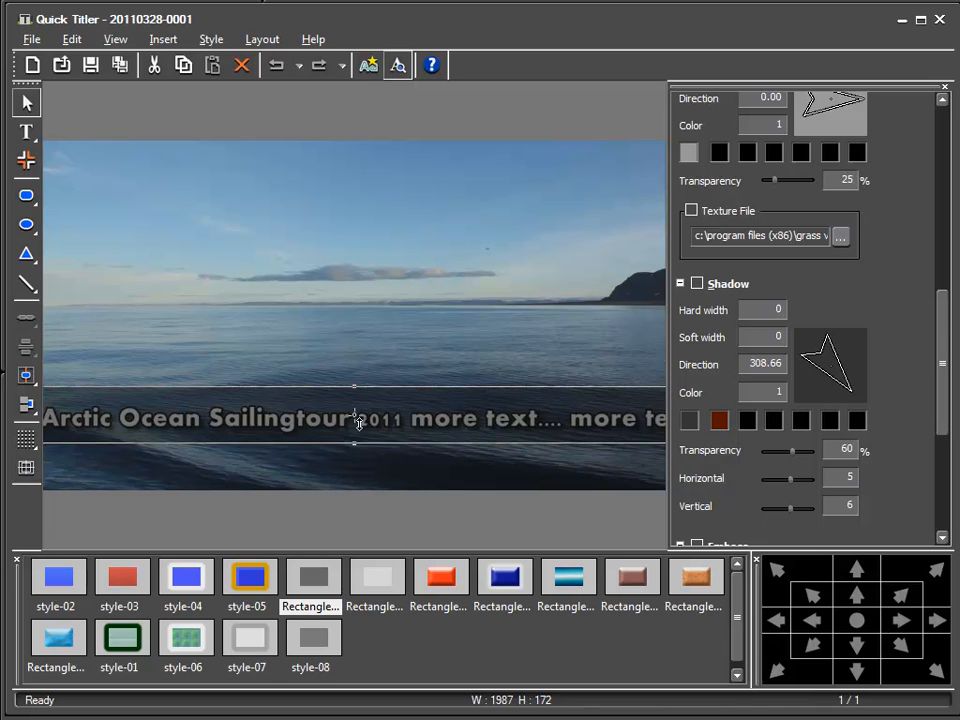
pyautogui.moveTo(385, 403); pyautogui.dragTo(385, 406)
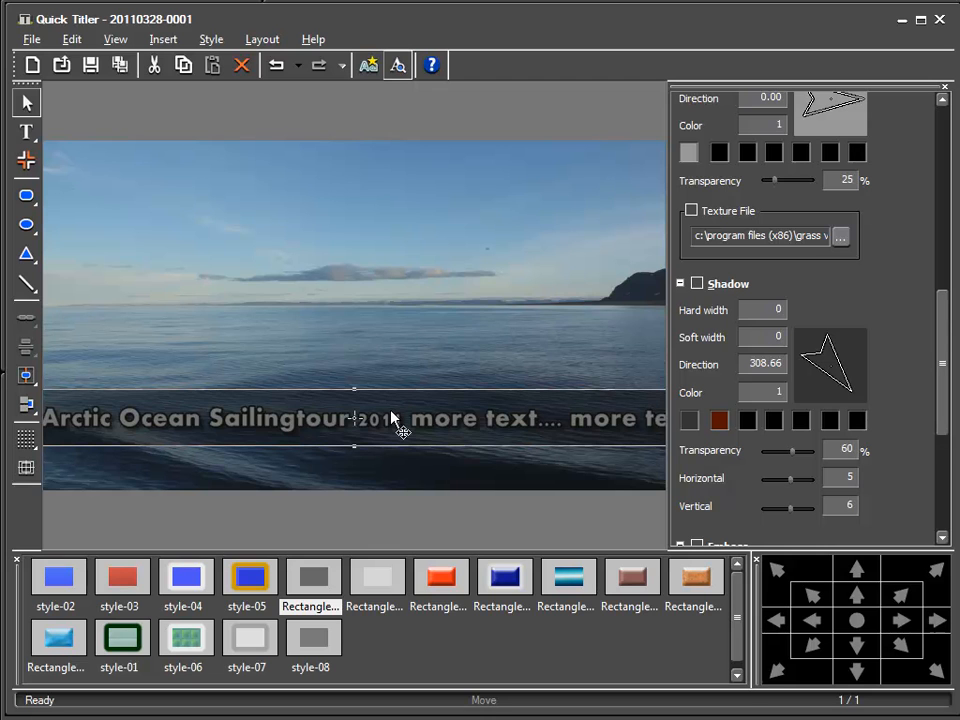
# Step: Collapse the Shadow, Emboss, Blur and Border / Line Shape sections in the rectangle's properties
pyautogui.click(681, 284)
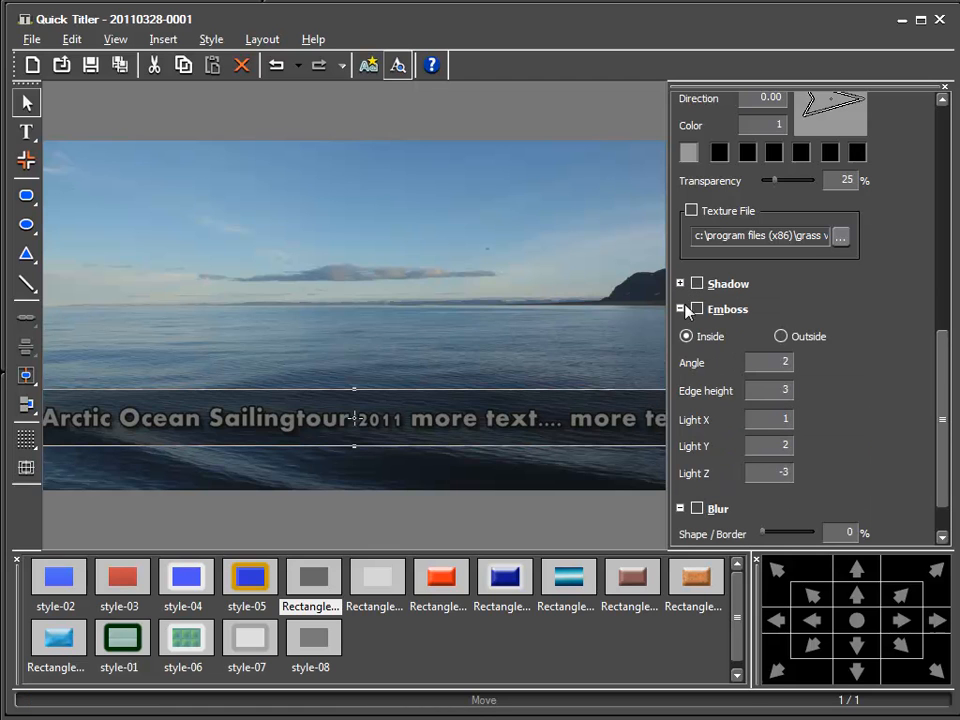
pyautogui.click(681, 311)
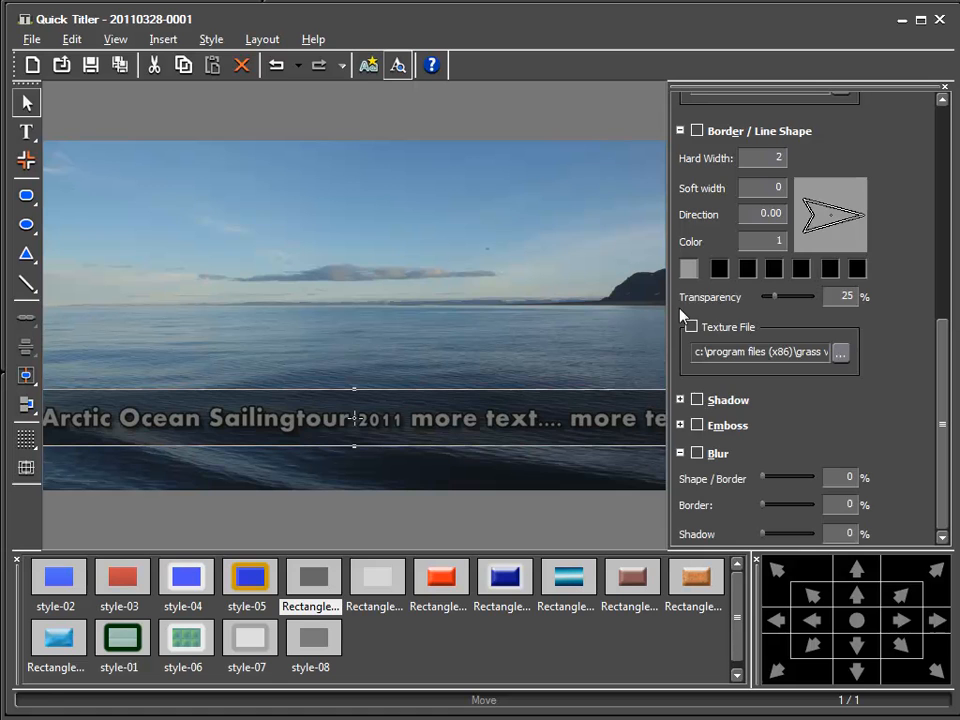
pyautogui.click(680, 453)
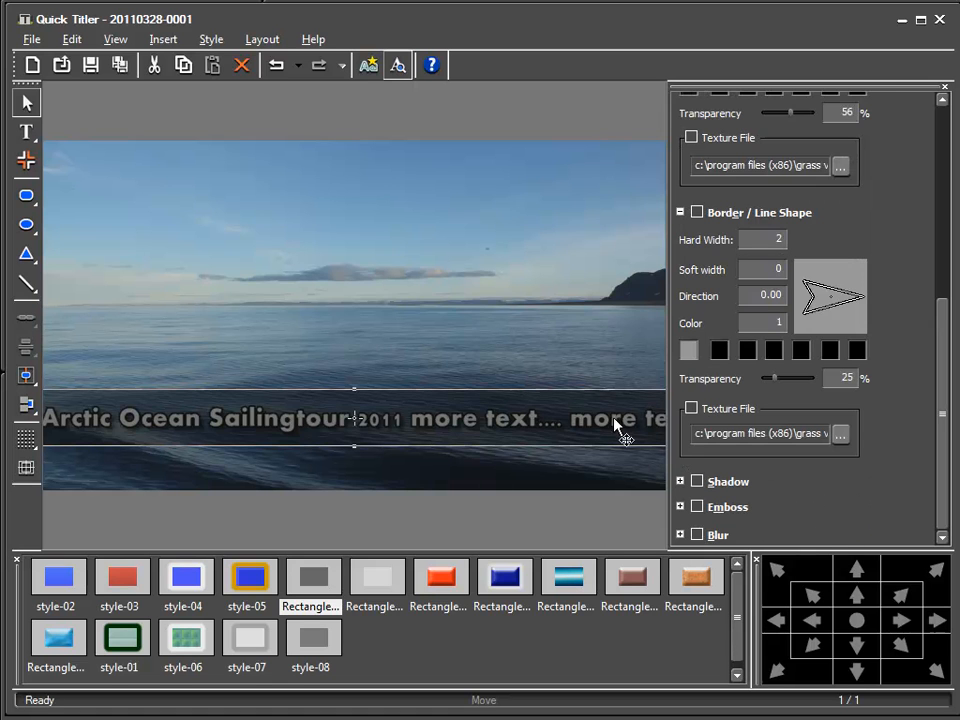
pyautogui.click(681, 212)
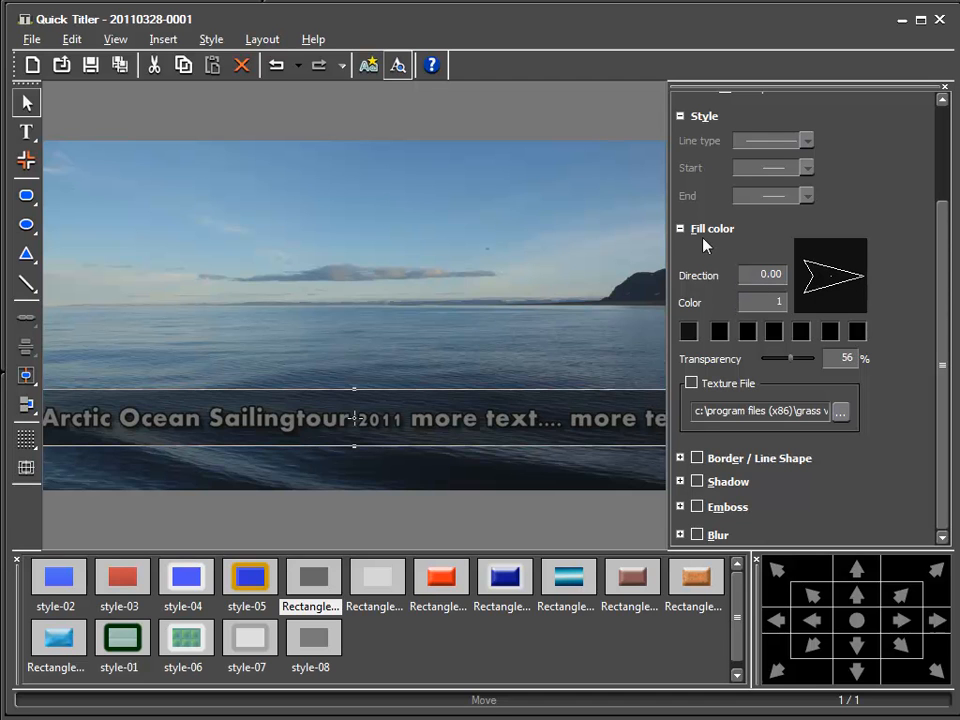
# Step: Set the second fill colour of the band rectangle to a dark grey
pyautogui.click(721, 337)
pyautogui.click(506, 412)
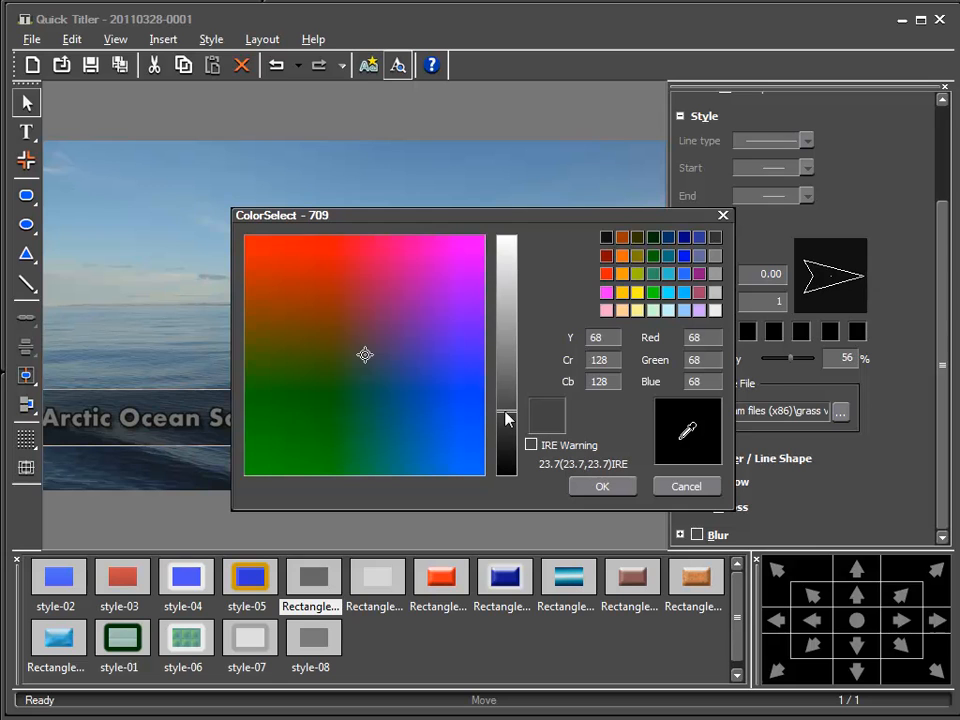
pyautogui.click(505, 407)
pyautogui.click(580, 486)
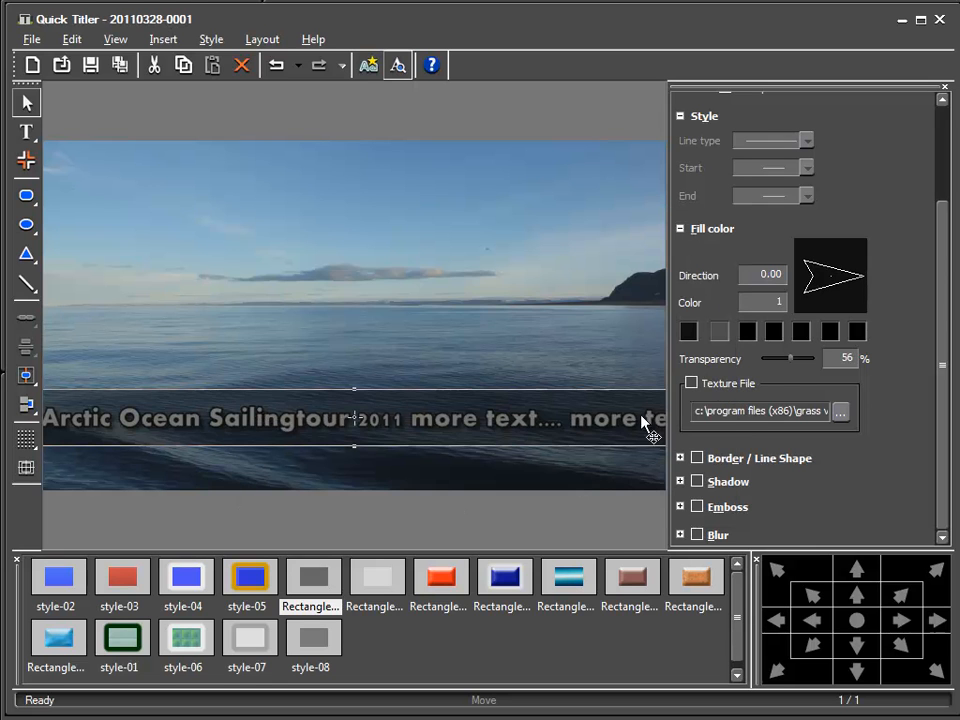
# Step: Use 2 fill colours for the band rectangle and turn the gradient direction to about 182.68
pyautogui.doubleClick(772, 304)
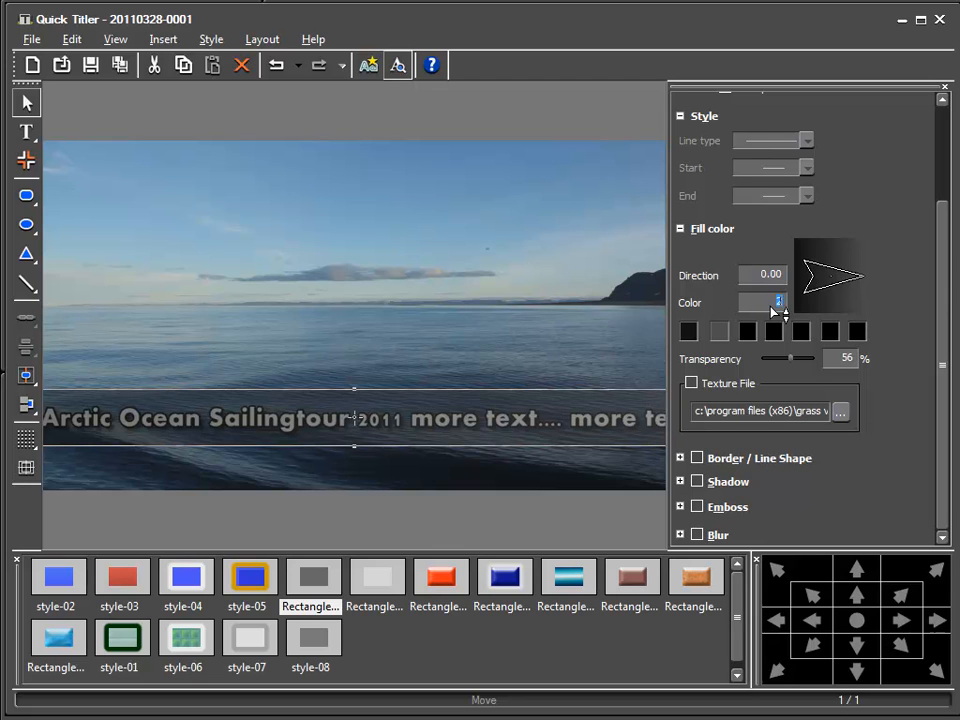
pyautogui.click(785, 309)
pyautogui.moveTo(857, 286); pyautogui.dragTo(797, 294)
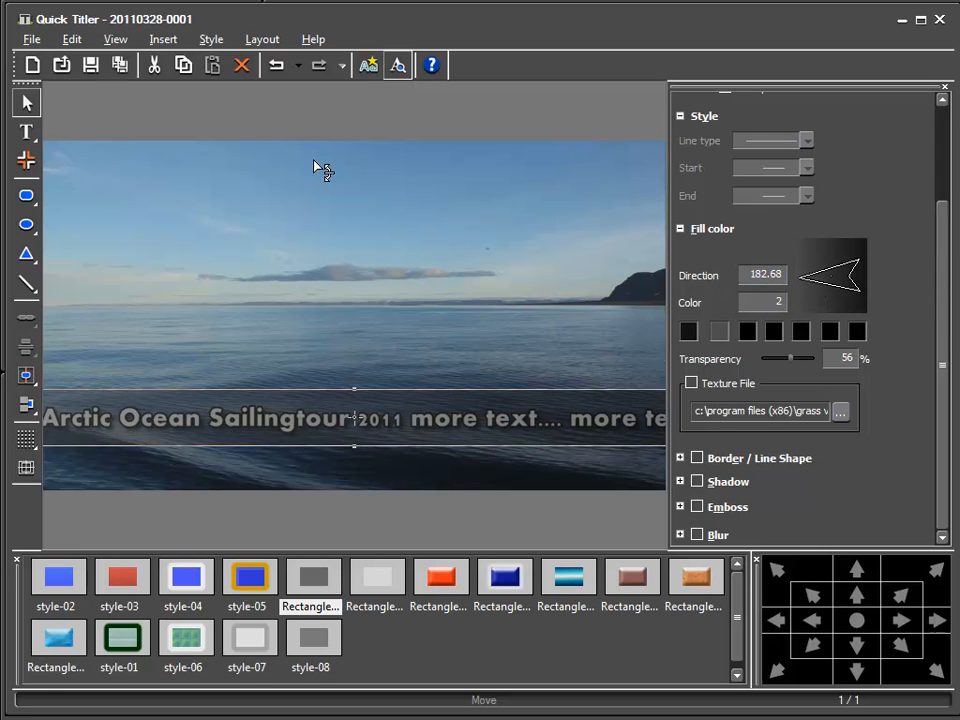
# Step: Save the band title and move its track 2T back to the 1T position, beneath the text title
pyautogui.click(90, 66)
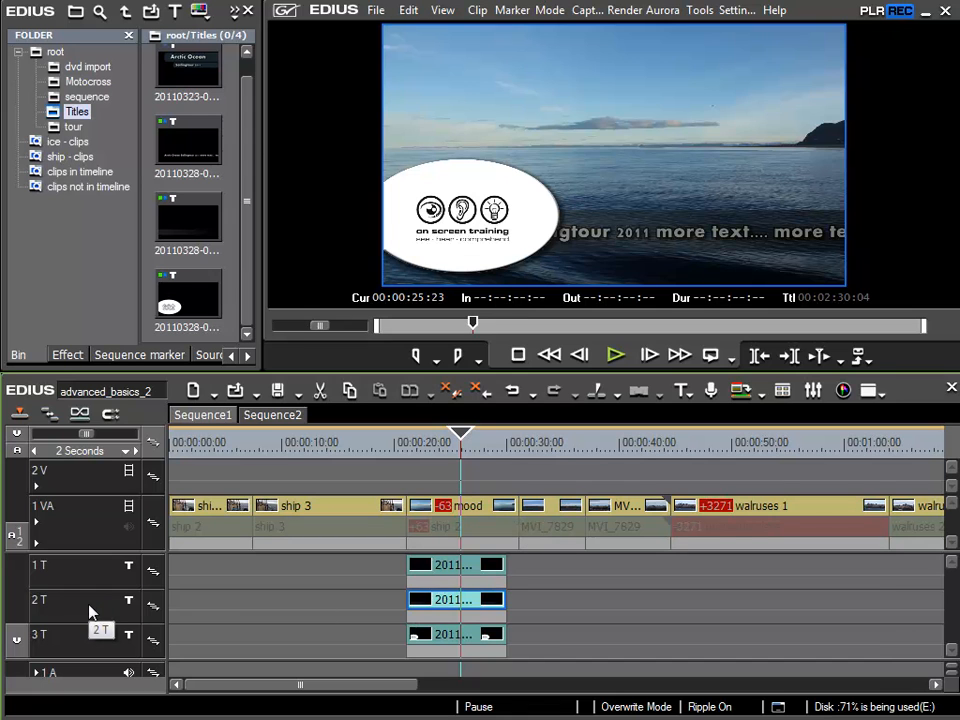
pyautogui.moveTo(90, 612); pyautogui.dragTo(94, 579)
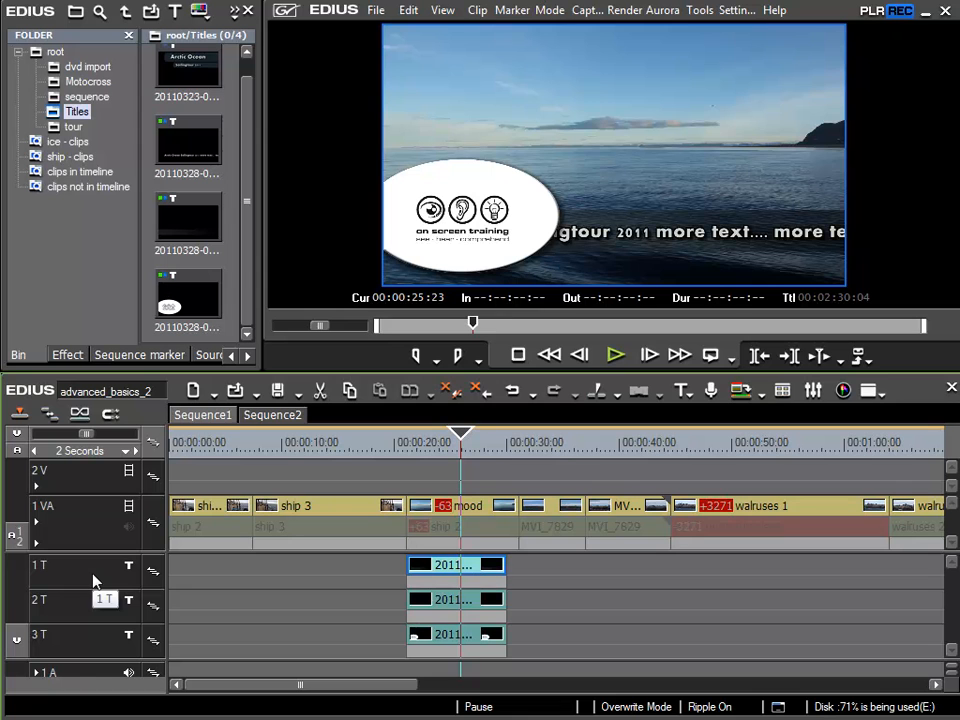
# Step: Open the logo title on track 3T and select the on screen training logo image together with the white ellipse
pyautogui.click(455, 641)
pyautogui.doubleClick(455, 641)
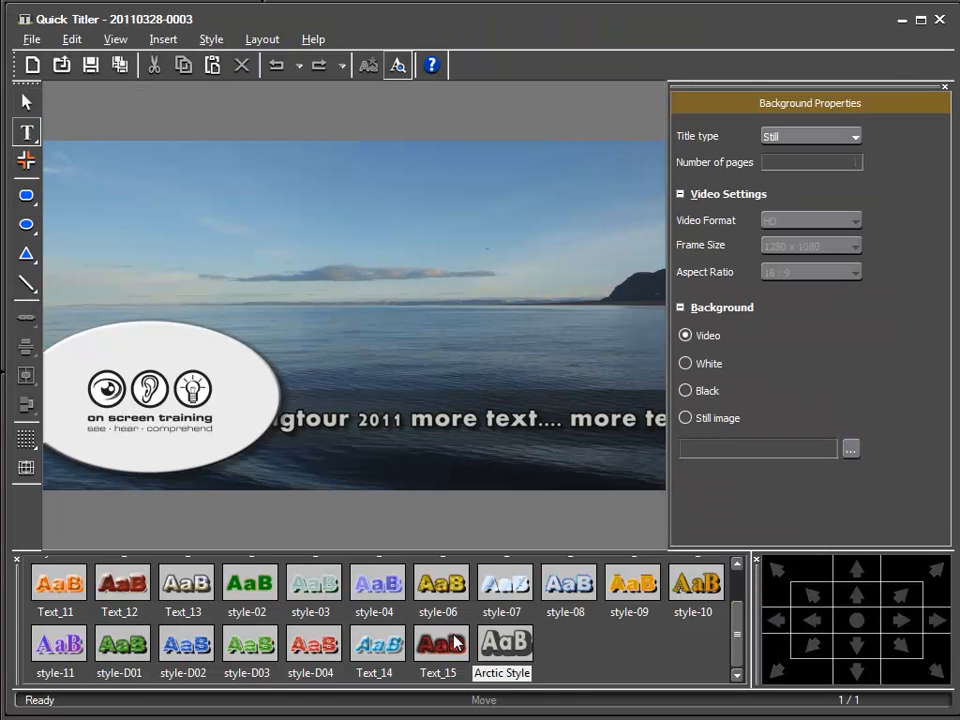
pyautogui.click(26, 99)
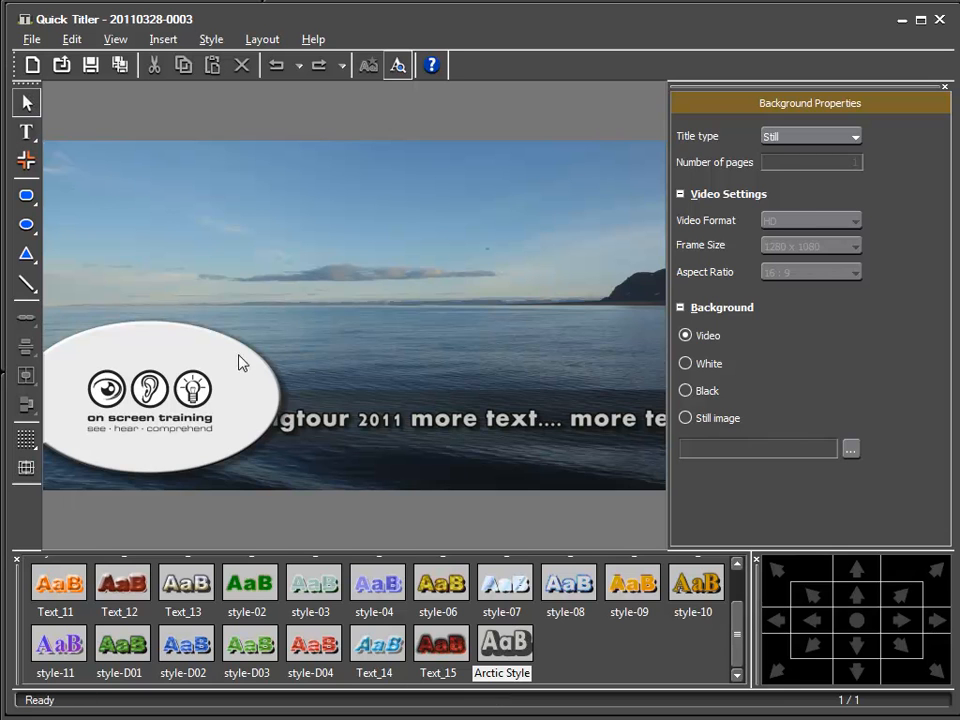
pyautogui.click(247, 380)
pyautogui.click(270, 392)
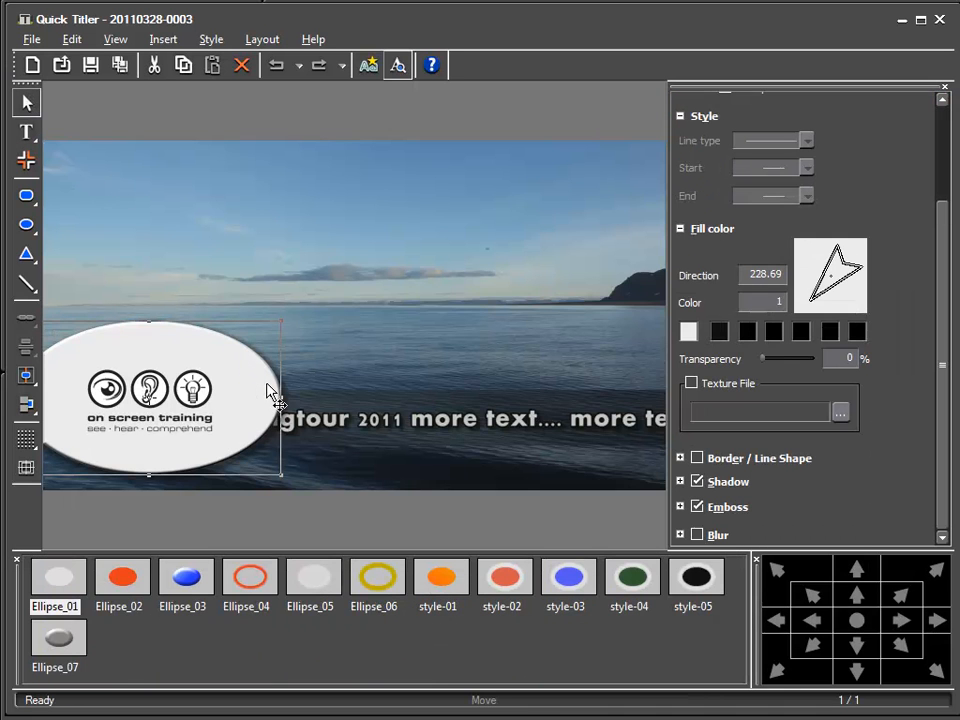
pyautogui.click(174, 253)
pyautogui.click(195, 405)
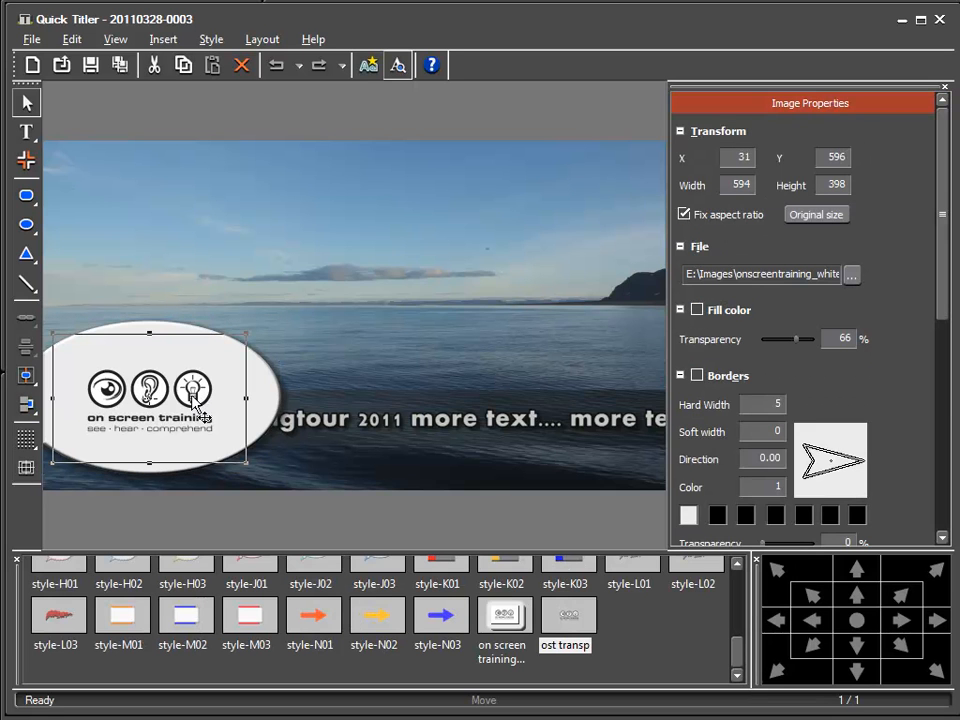
pyautogui.click(357, 233)
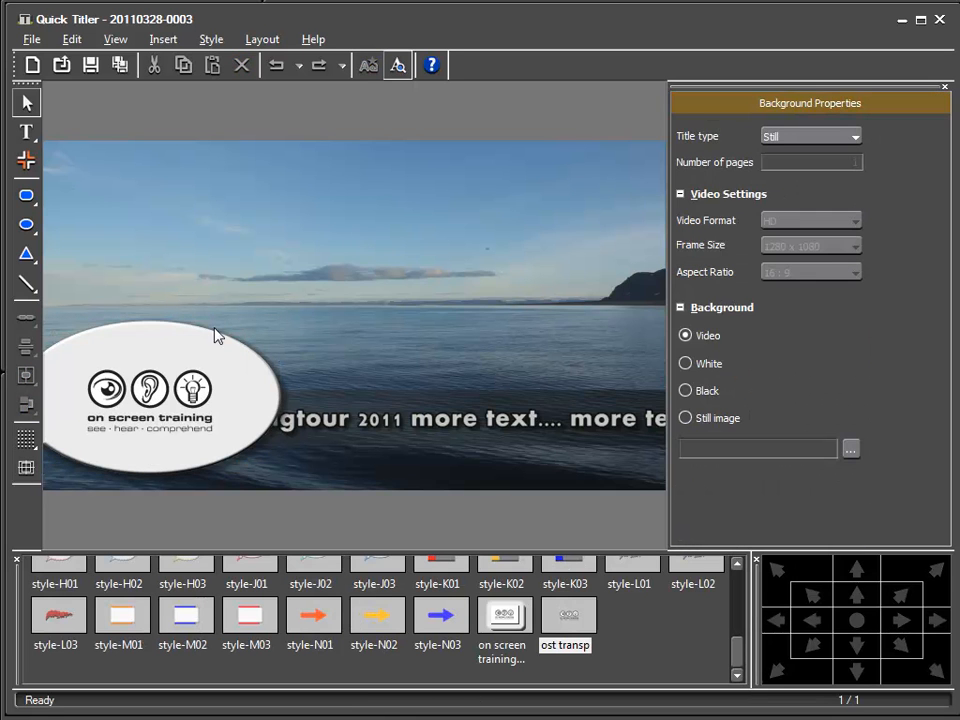
pyautogui.click(152, 396)
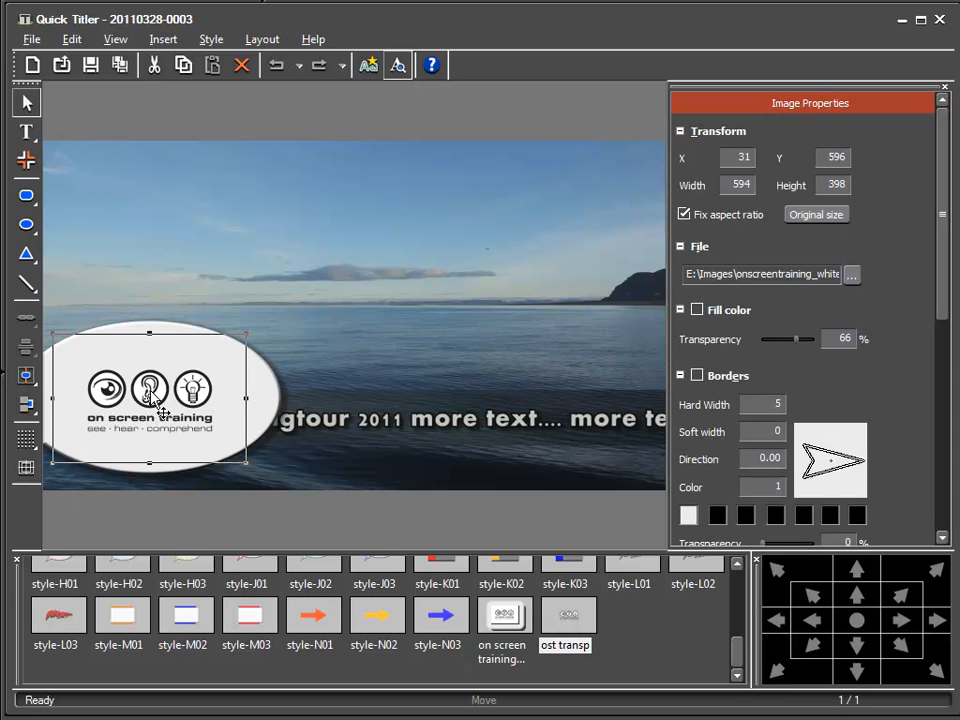
pyautogui.click(266, 395)
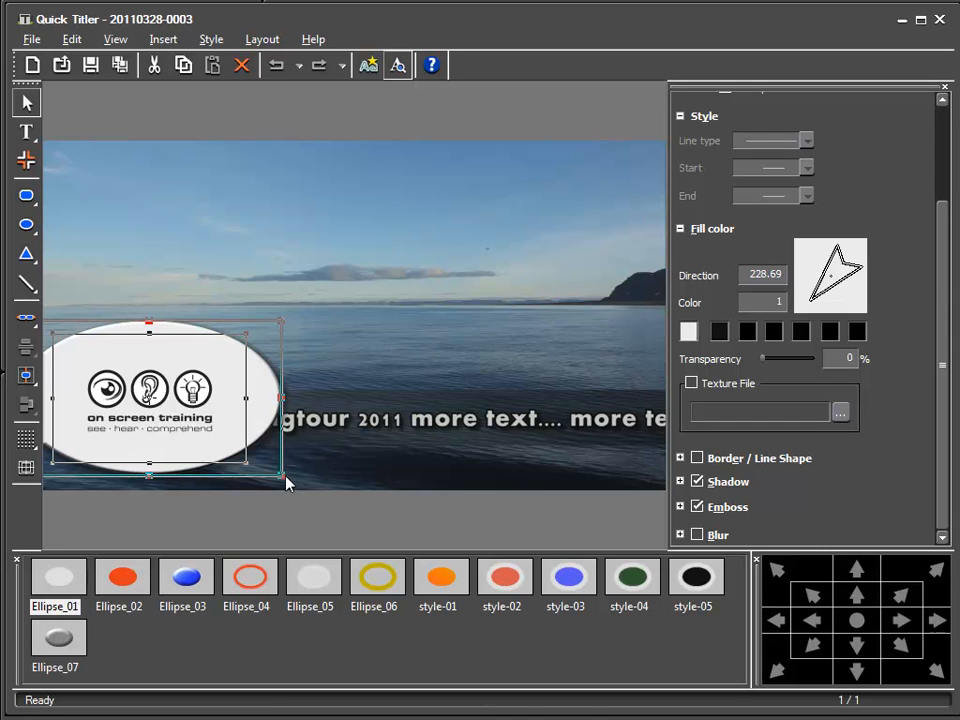
# Step: Scale the ellipse and logo down together, reposition them over the start of the text band, and save the title
pyautogui.moveTo(281, 475); pyautogui.dragTo(226, 444)
pyautogui.moveTo(216, 386); pyautogui.dragTo(231, 401)
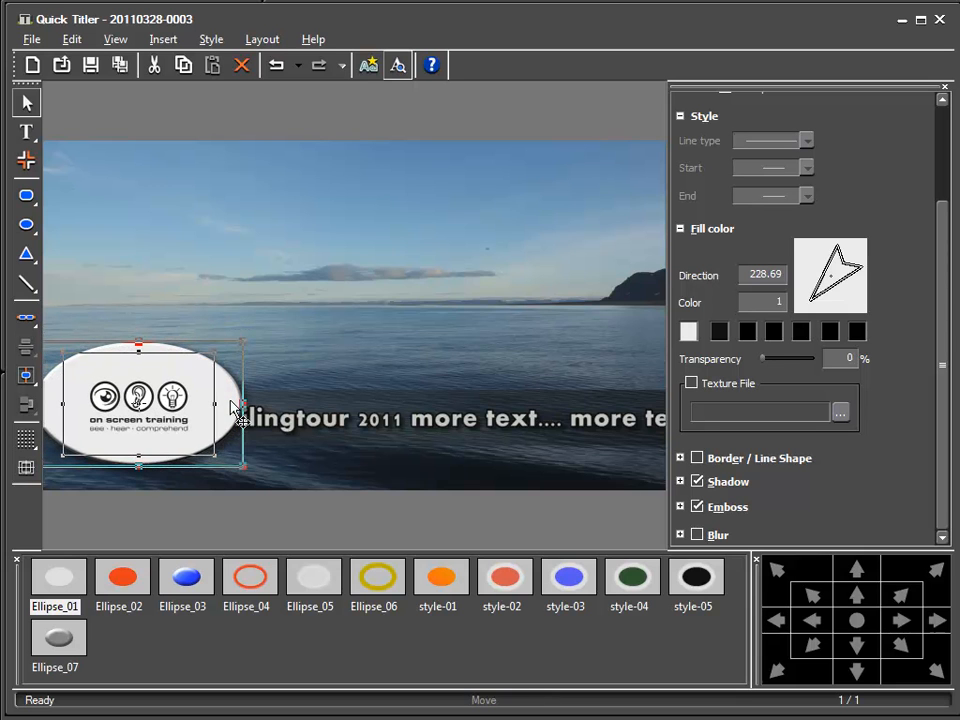
pyautogui.moveTo(244, 467); pyautogui.dragTo(229, 424)
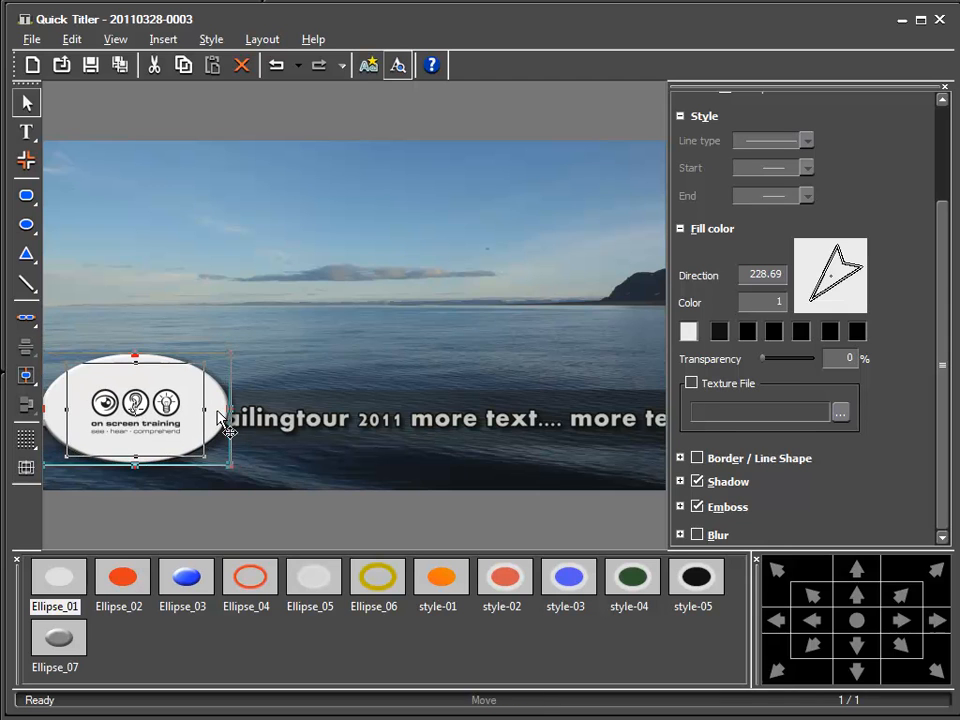
pyautogui.click(315, 325)
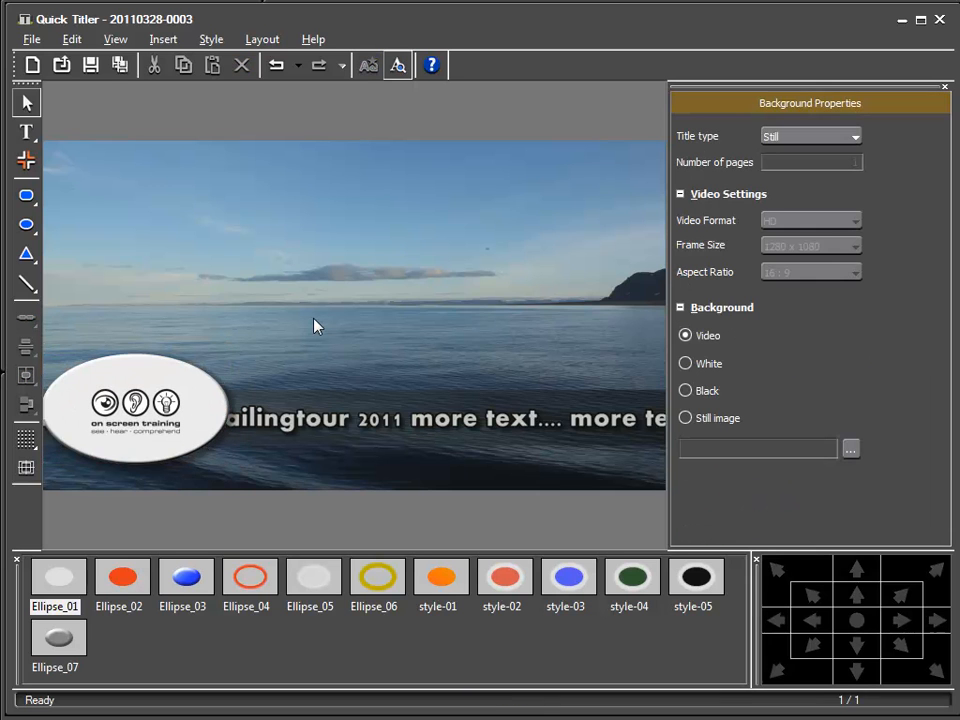
pyautogui.click(91, 66)
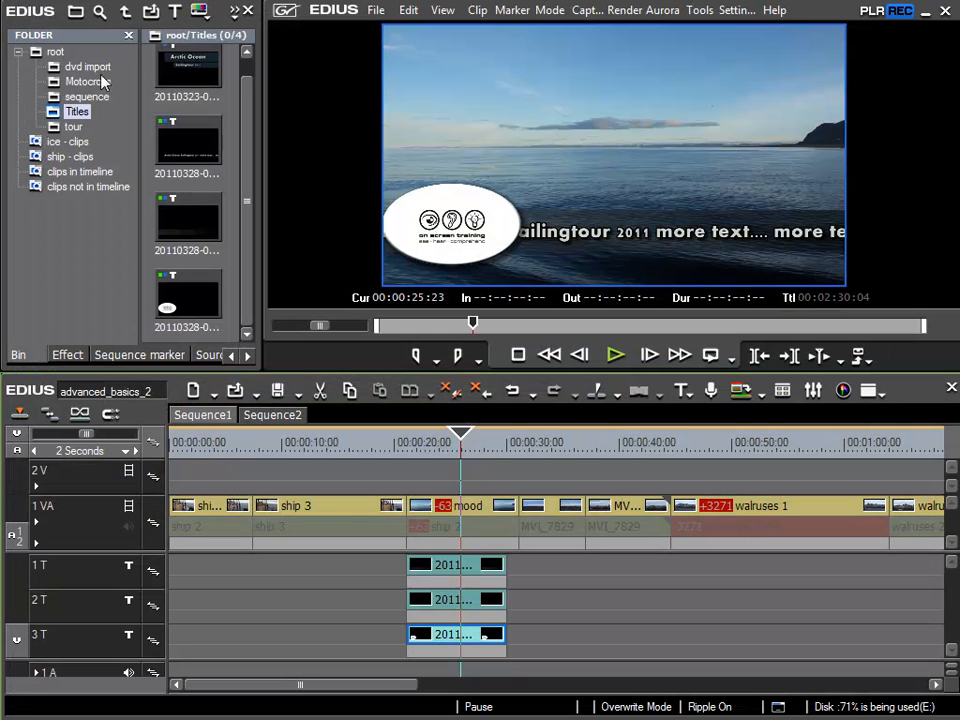